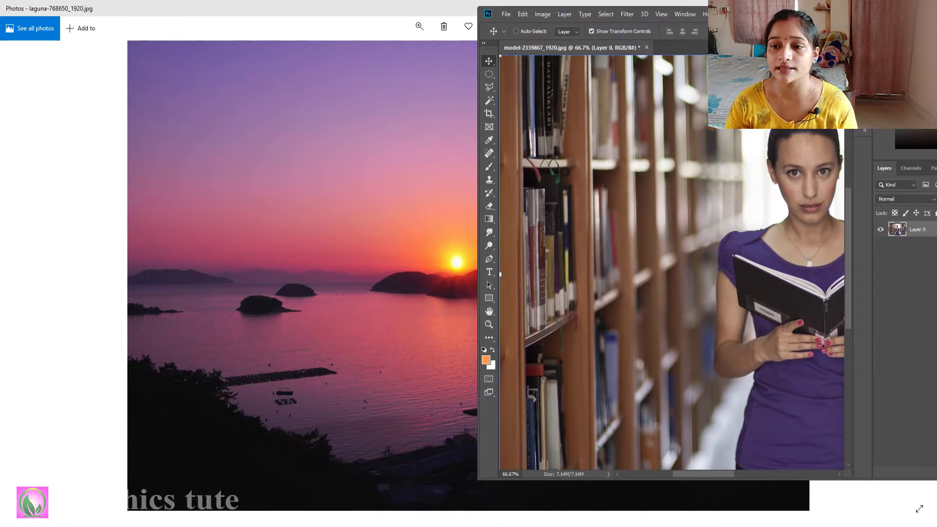
Use the Eyedropper to sample pinks and yellows from the sunset sky, ending on purple
{"action": "left_click", "coordinate": [490, 141]}
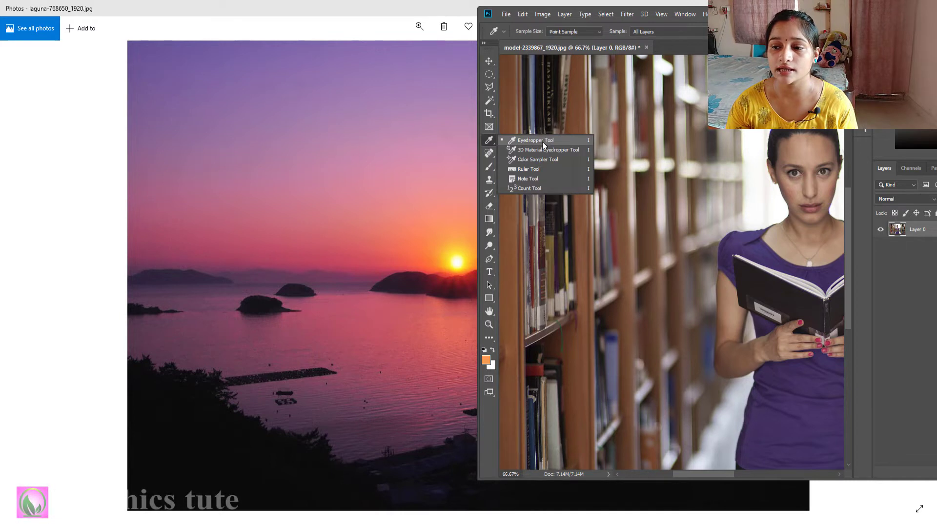
{"action": "left_click", "coordinate": [542, 141]}
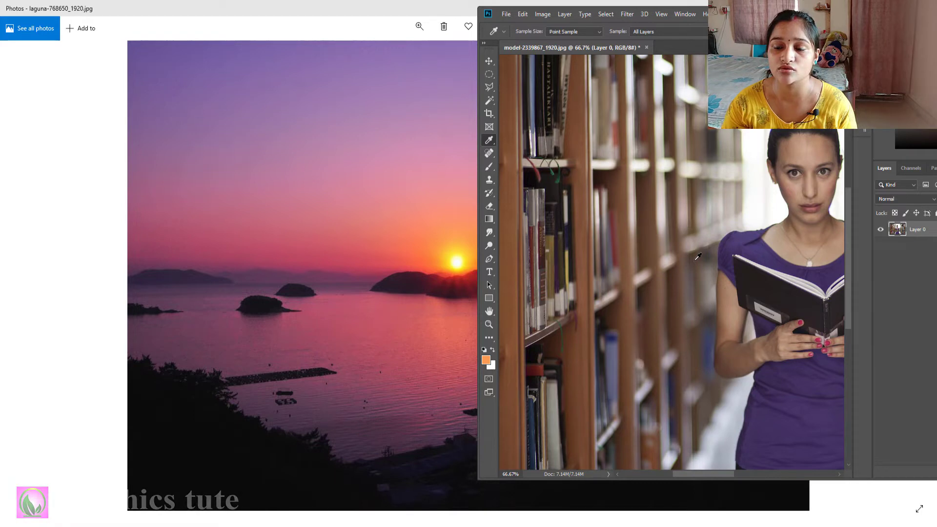
{"action": "left_click_drag", "start_coordinate": [698, 257], "coordinate": [359, 169]}
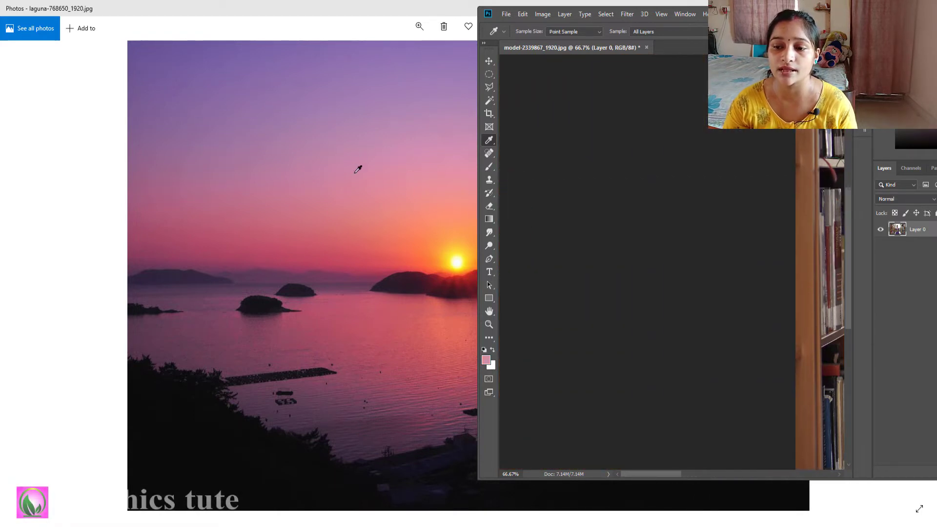
{"action": "mouse_move", "coordinate": [442, 253]}
{"action": "left_mouse_down"}
{"action": "mouse_move", "coordinate": [455, 252]}
{"action": "mouse_move", "coordinate": [468, 230]}
{"action": "left_mouse_up"}
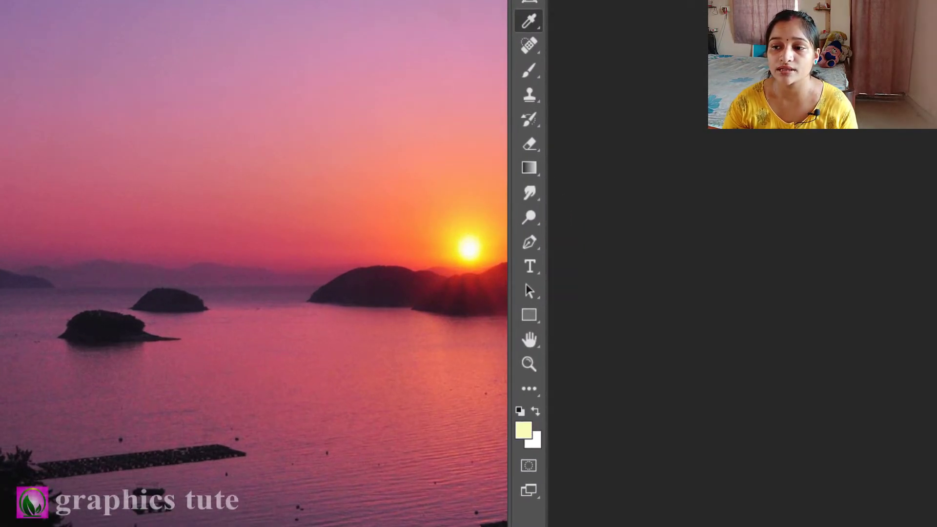
{"action": "left_click", "coordinate": [383, 29]}
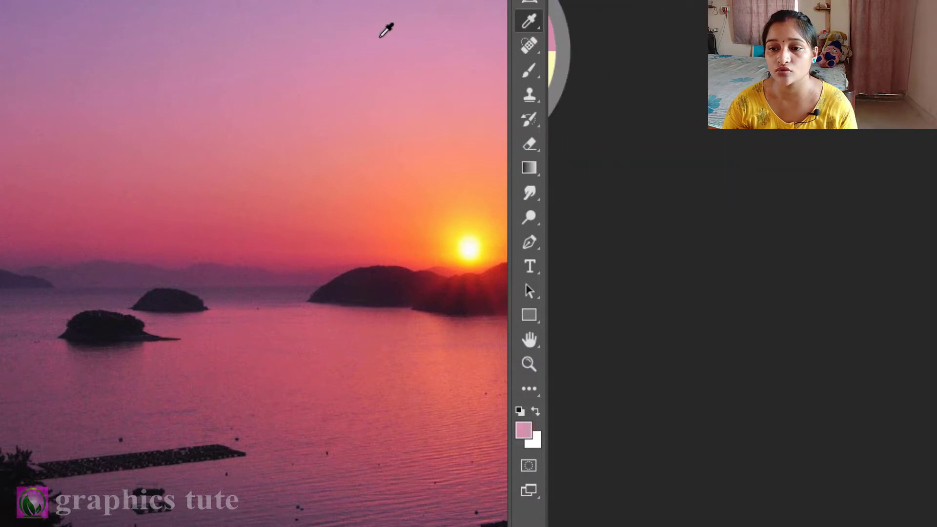
{"action": "left_click", "coordinate": [318, 76]}
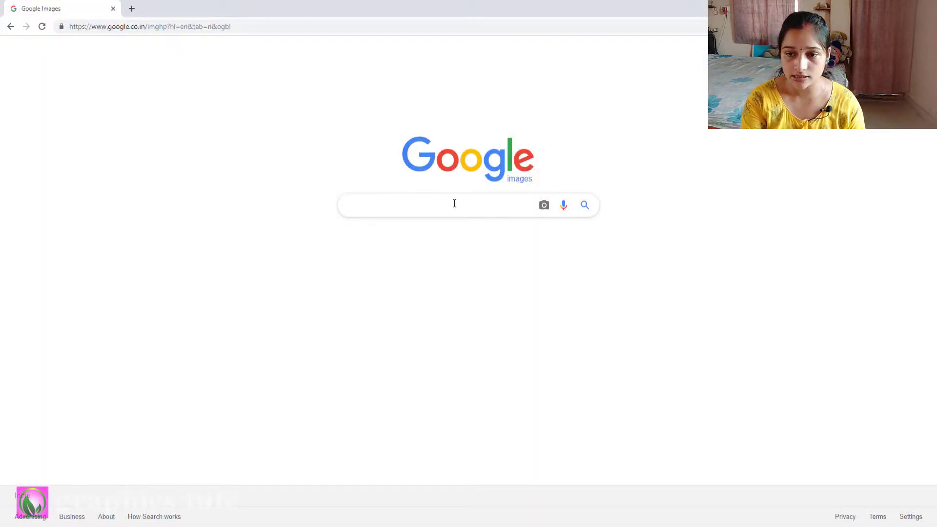
Search Google Images for 'flower' and scroll through the results
{"action": "type", "text": "flower"}
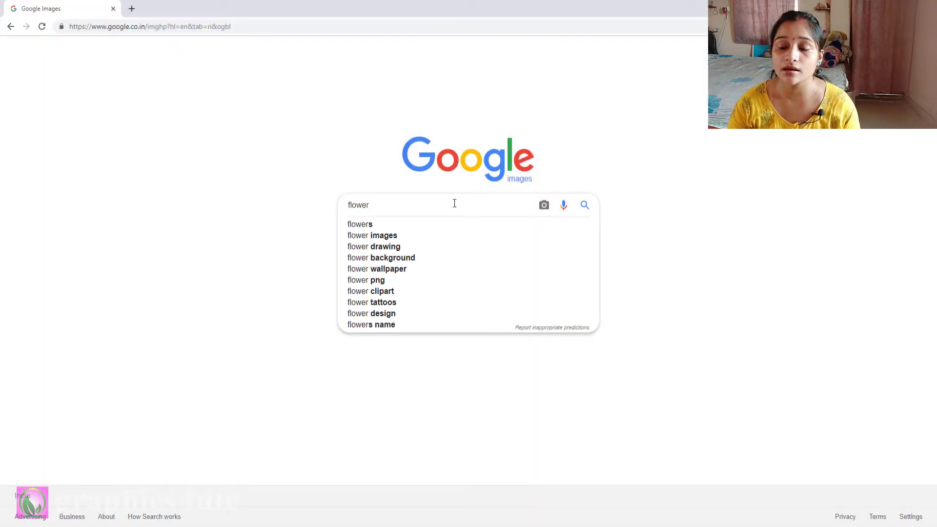
{"action": "key", "text": "Return"}
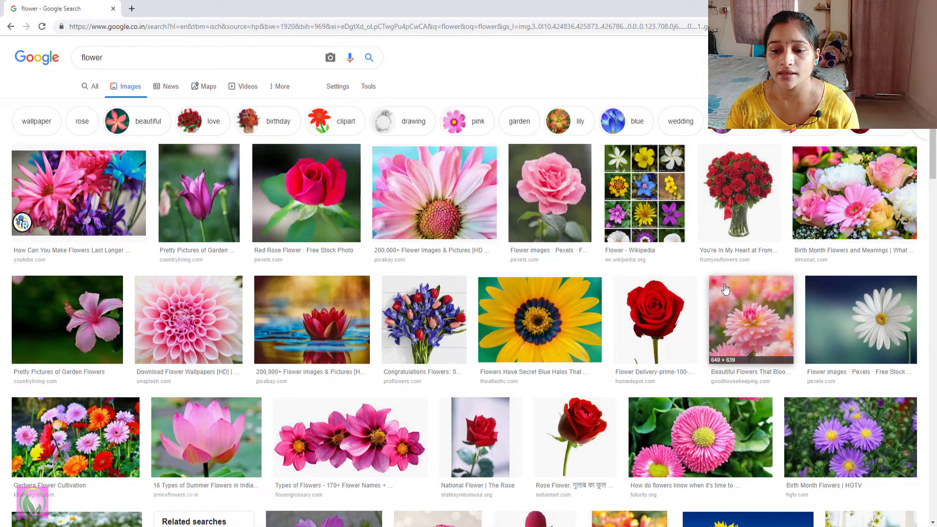
{"action": "scroll", "coordinate": [385, 388], "scroll_direction": "down", "scroll_amount": 2}
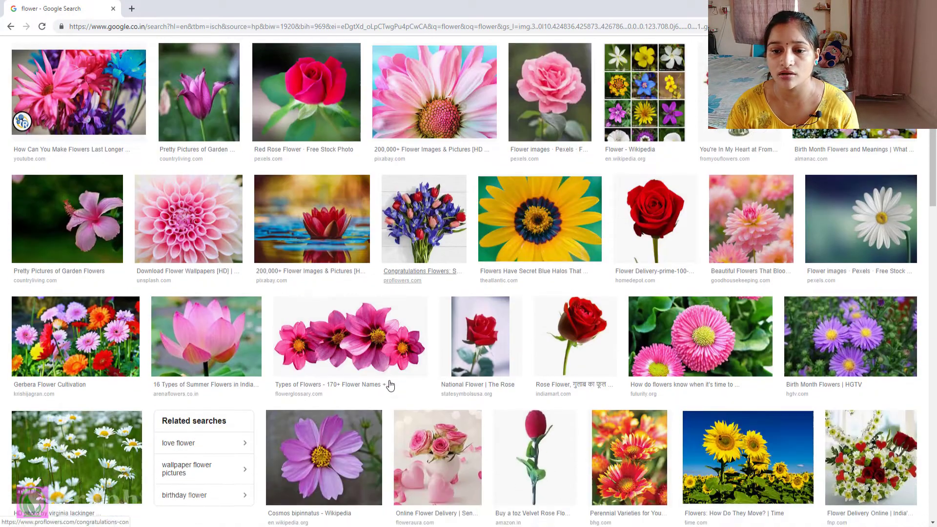
{"action": "scroll", "coordinate": [388, 380], "scroll_direction": "down", "scroll_amount": 2}
{"action": "scroll", "coordinate": [388, 380], "scroll_direction": "down", "scroll_amount": 3}
{"action": "scroll", "coordinate": [389, 379], "scroll_direction": "down", "scroll_amount": 3}
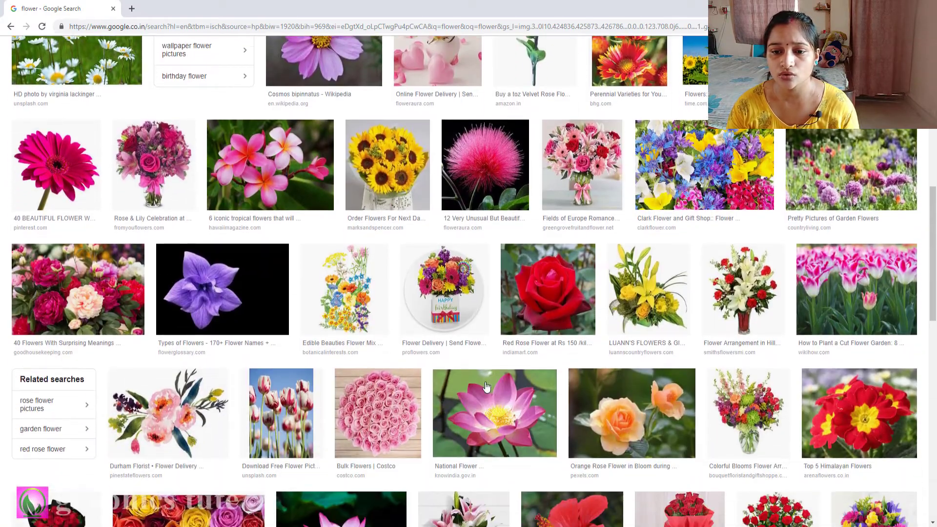
{"action": "scroll", "coordinate": [389, 380], "scroll_direction": "down", "scroll_amount": 6}
{"action": "scroll", "coordinate": [506, 384], "scroll_direction": "down", "scroll_amount": 3}
{"action": "scroll", "coordinate": [506, 384], "scroll_direction": "down", "scroll_amount": 1}
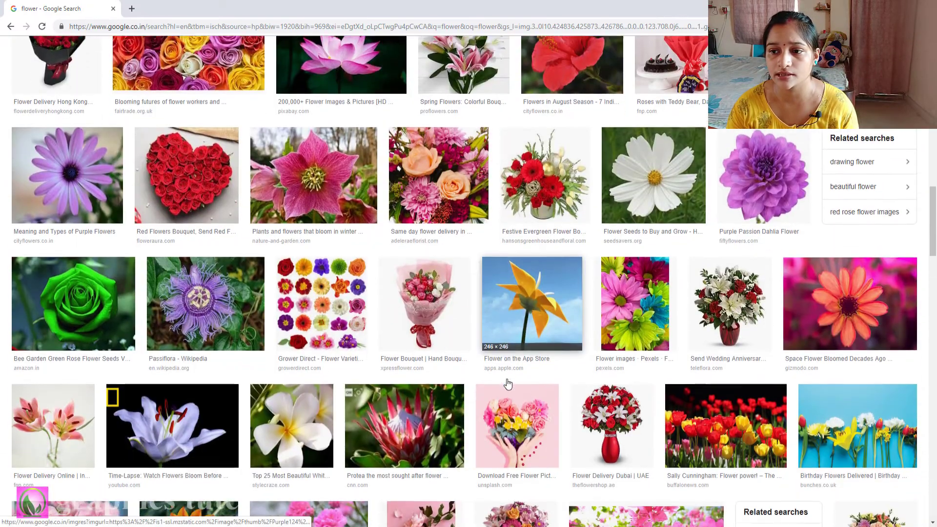
{"action": "scroll", "coordinate": [496, 391], "scroll_direction": "up", "scroll_amount": 3}
Open the red hibiscus result in a new tab and view it
{"action": "right_click", "coordinate": [552, 185]}
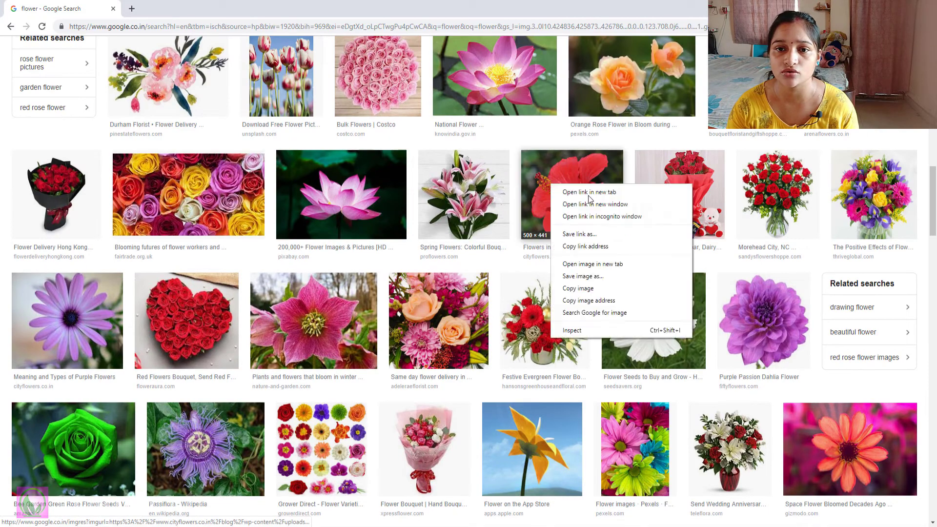
{"action": "left_click", "coordinate": [605, 197]}
{"action": "left_click", "coordinate": [166, 8]}
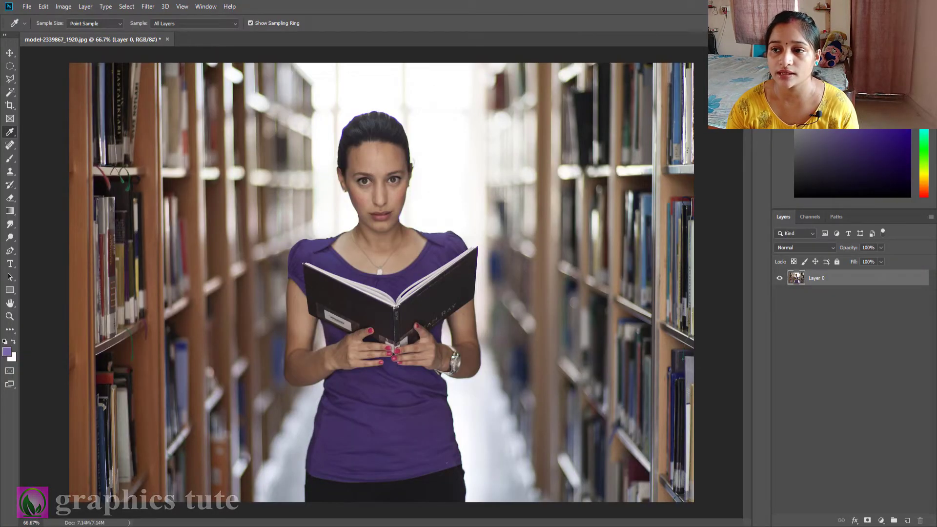
Move the windowed Photoshop aside and sample a deep red from the hibiscus petals
{"action": "double_click", "coordinate": [418, 6]}
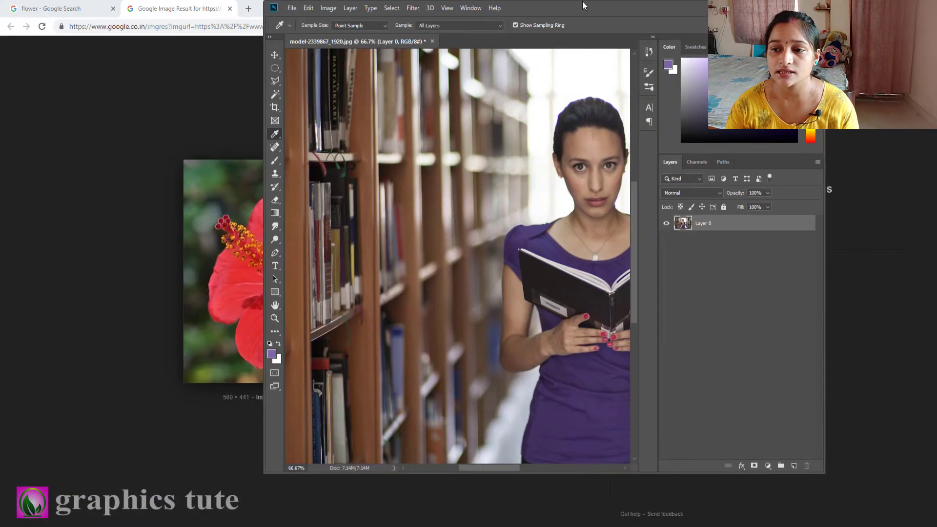
{"action": "left_click_drag", "start_coordinate": [633, 5], "coordinate": [728, 7]}
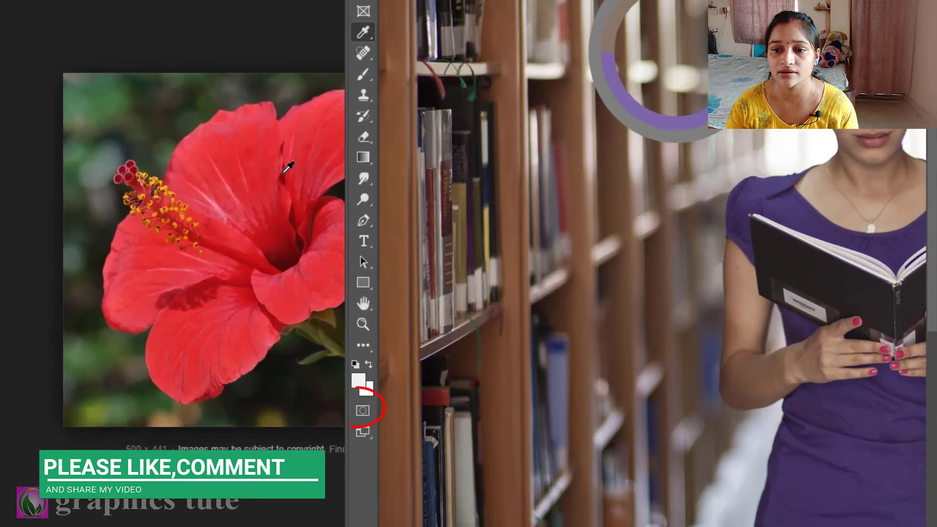
{"action": "left_click", "coordinate": [288, 167]}
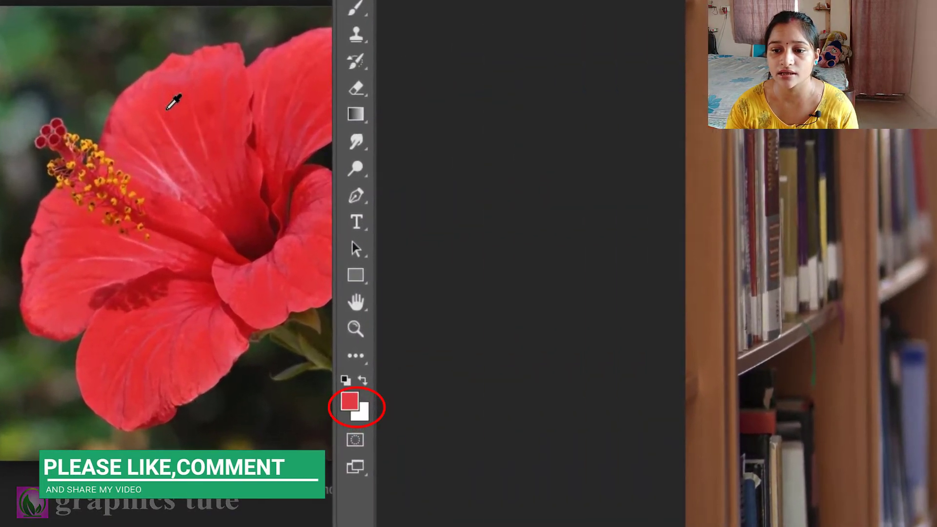
{"action": "left_click_drag", "start_coordinate": [242, 278], "coordinate": [252, 235]}
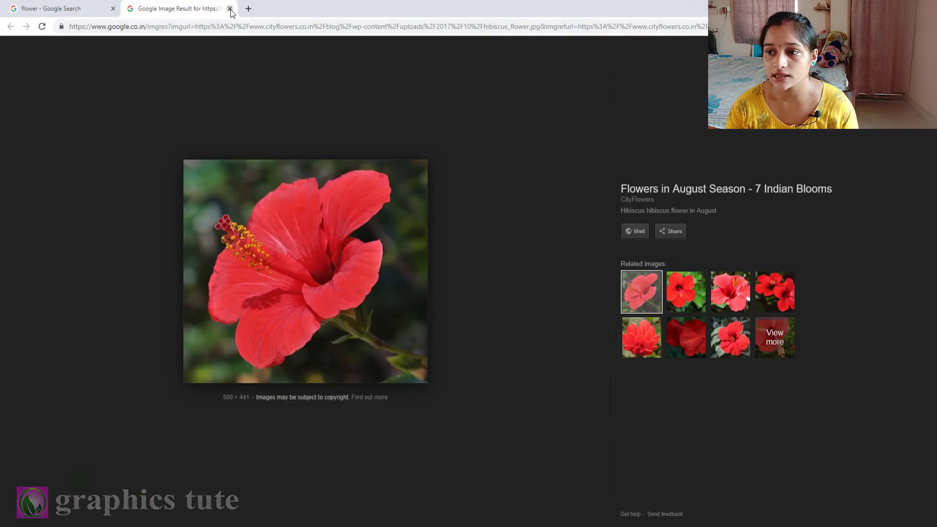
Close the hibiscus tab and scroll the flower results to the orange dahlia
{"action": "left_click", "coordinate": [229, 9]}
{"action": "scroll", "coordinate": [454, 360], "scroll_direction": "down", "scroll_amount": 5}
{"action": "scroll", "coordinate": [455, 360], "scroll_direction": "down", "scroll_amount": 2}
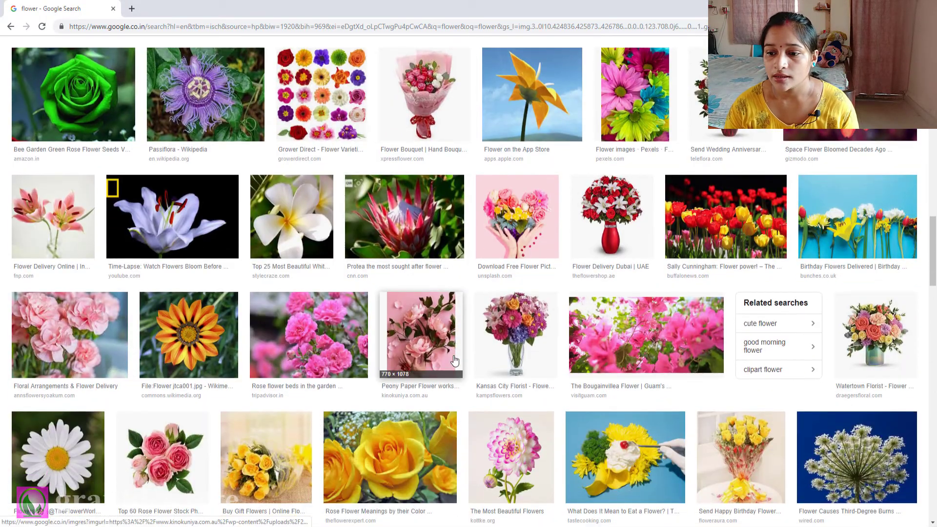
{"action": "scroll", "coordinate": [454, 361], "scroll_direction": "down", "scroll_amount": 3}
{"action": "scroll", "coordinate": [484, 448], "scroll_direction": "up", "scroll_amount": 1}
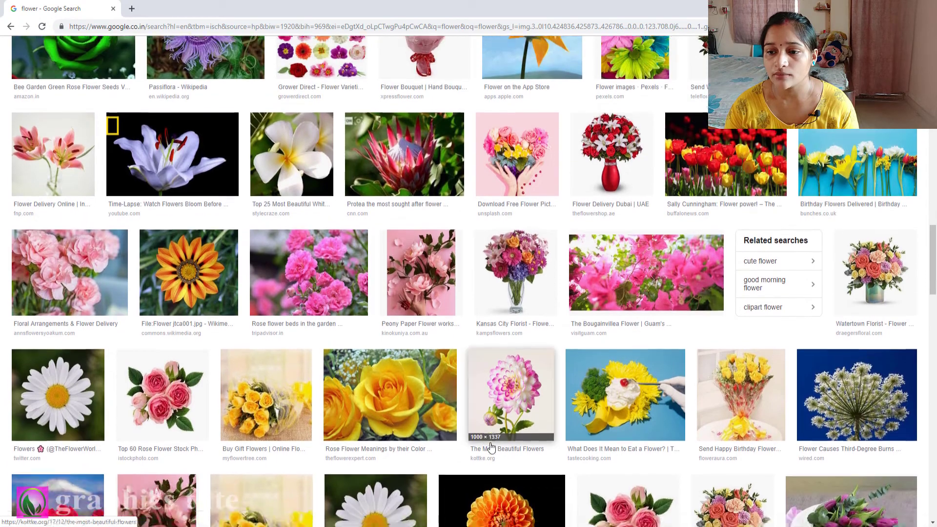
{"action": "scroll", "coordinate": [483, 448], "scroll_direction": "down", "scroll_amount": 4}
{"action": "scroll", "coordinate": [478, 342], "scroll_direction": "down", "scroll_amount": 2}
Open the orange dahlia result in its own tab, then return to Photoshop
{"action": "right_click", "coordinate": [474, 248]}
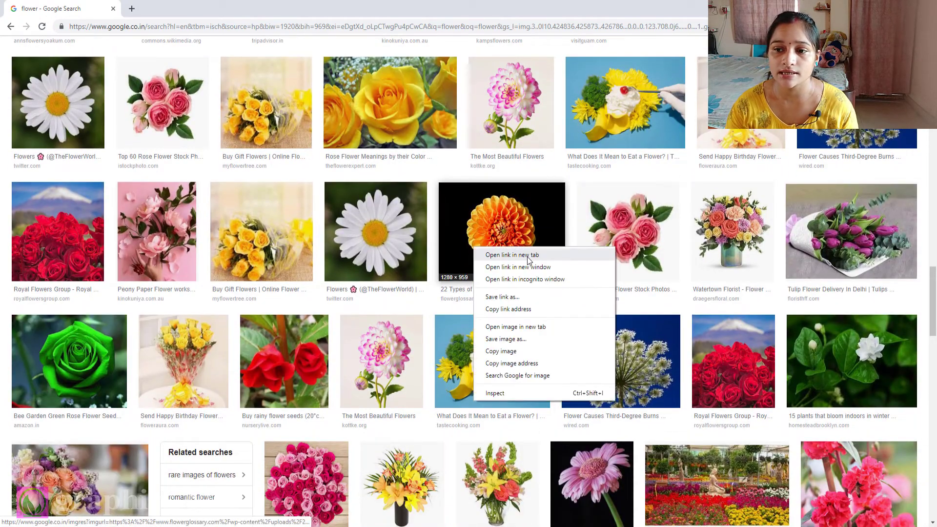
{"action": "left_click", "coordinate": [527, 256]}
{"action": "left_click", "coordinate": [180, 6]}
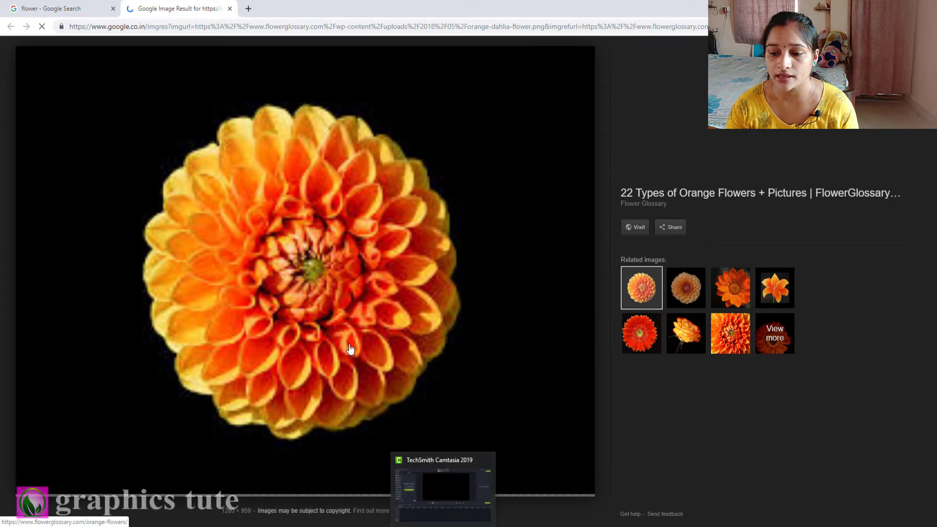
{"action": "left_click", "coordinate": [433, 488]}
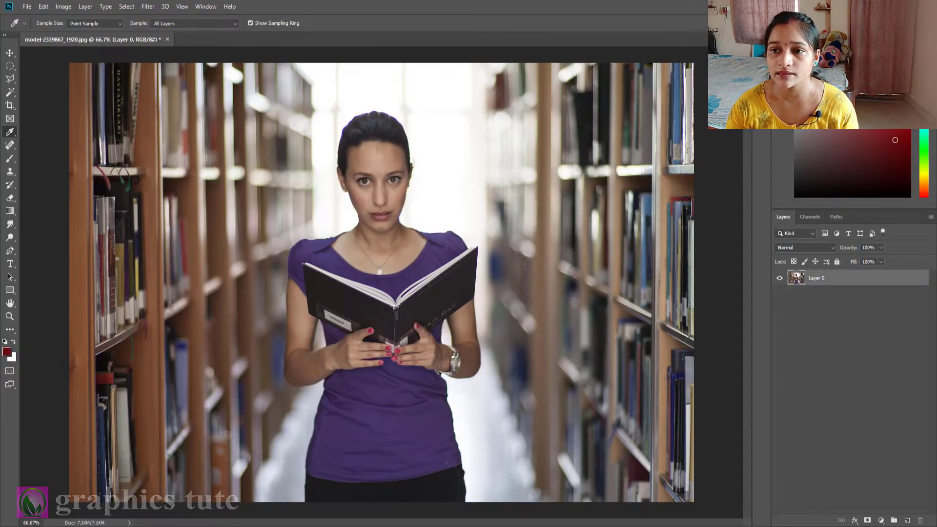
Window Photoshop beside the dahlia, sample its orange petals, then maximise Photoshop again
{"action": "double_click", "coordinate": [387, 6]}
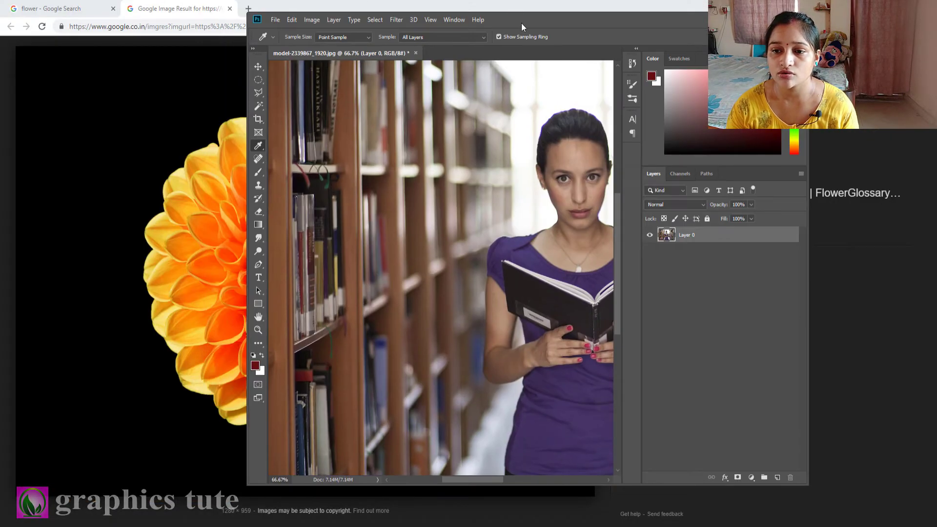
{"action": "left_click_drag", "start_coordinate": [526, 19], "coordinate": [647, 20]}
{"action": "mouse_move", "coordinate": [502, 157]}
{"action": "left_mouse_down"}
{"action": "mouse_move", "coordinate": [306, 176]}
{"action": "mouse_move", "coordinate": [309, 196]}
{"action": "left_mouse_up"}
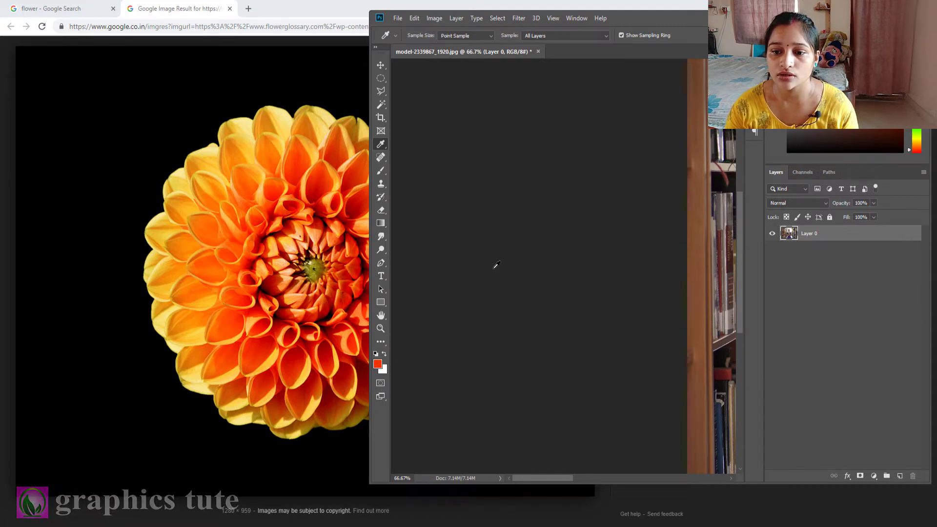
{"action": "mouse_move", "coordinate": [493, 265]}
{"action": "left_mouse_down"}
{"action": "mouse_move", "coordinate": [203, 226]}
{"action": "mouse_move", "coordinate": [191, 244]}
{"action": "left_mouse_up"}
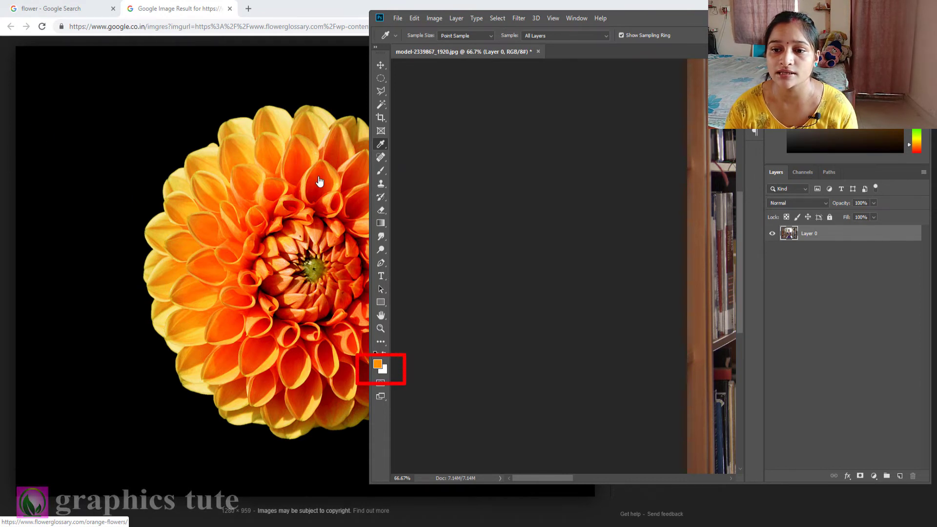
{"action": "left_click_drag", "start_coordinate": [517, 180], "coordinate": [316, 183]}
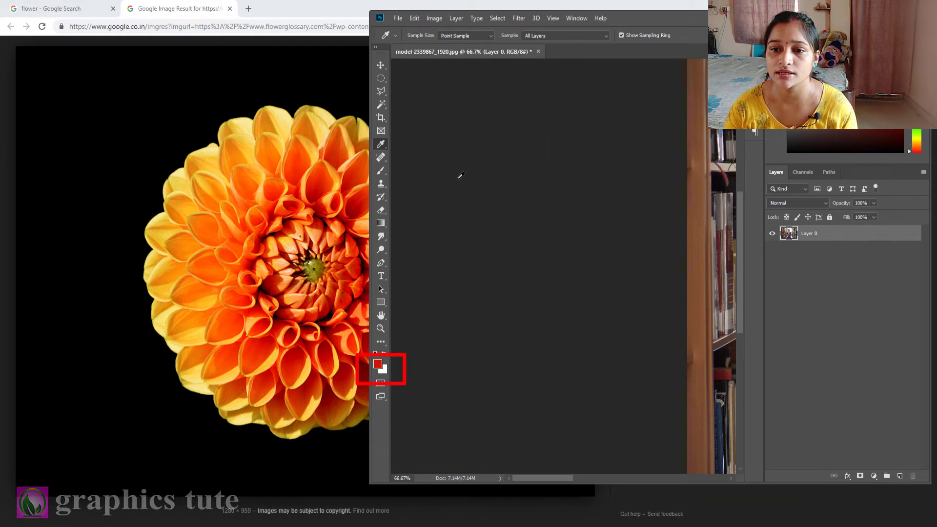
{"action": "left_click_drag", "start_coordinate": [536, 171], "coordinate": [305, 155]}
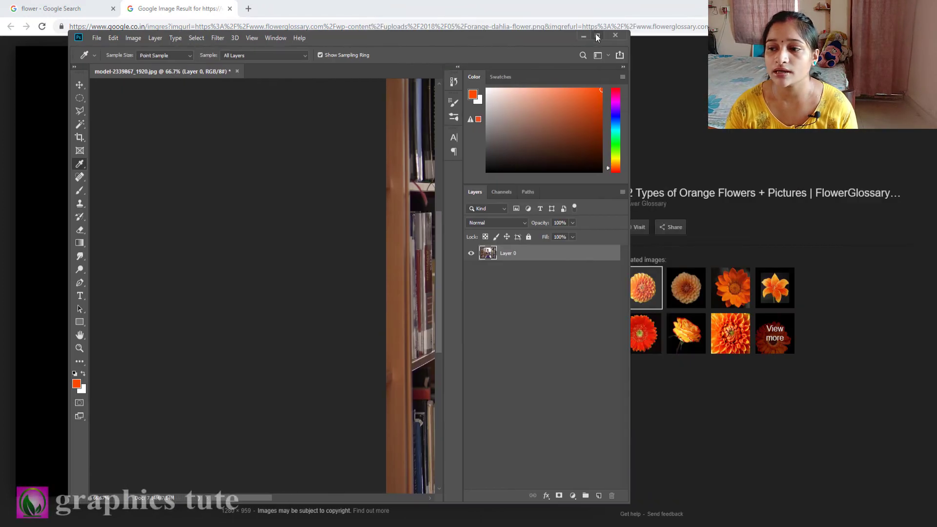
{"action": "double_click", "coordinate": [595, 34]}
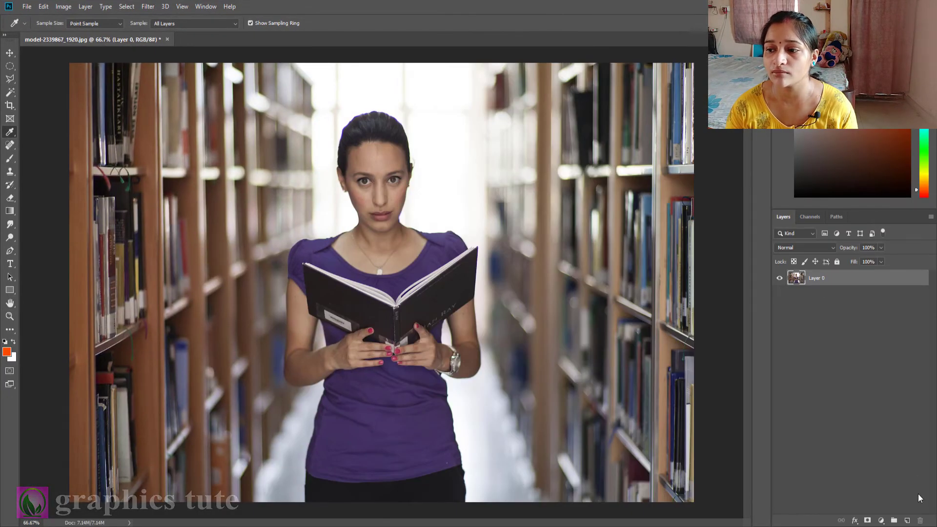
Paint orange strokes around the woman on a new layer with a size-600 brush
{"action": "left_click", "coordinate": [908, 520]}
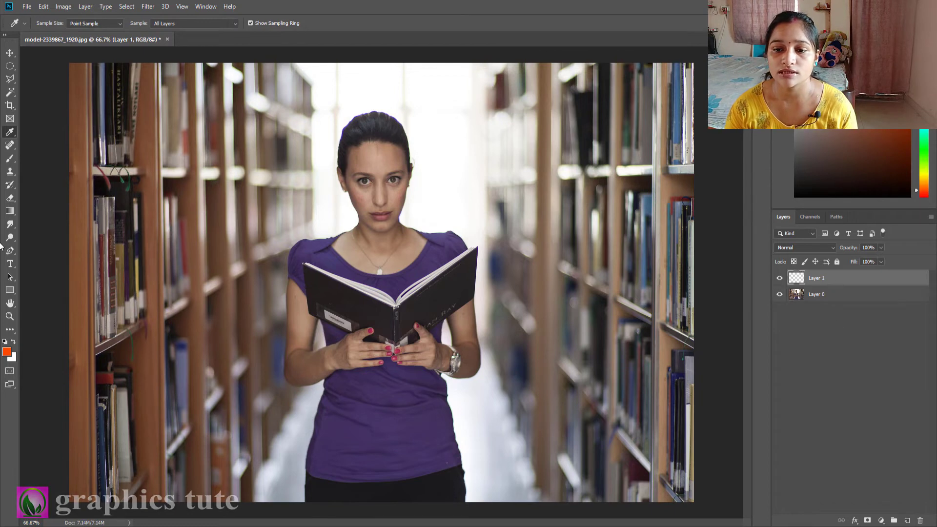
{"action": "left_click", "coordinate": [9, 158]}
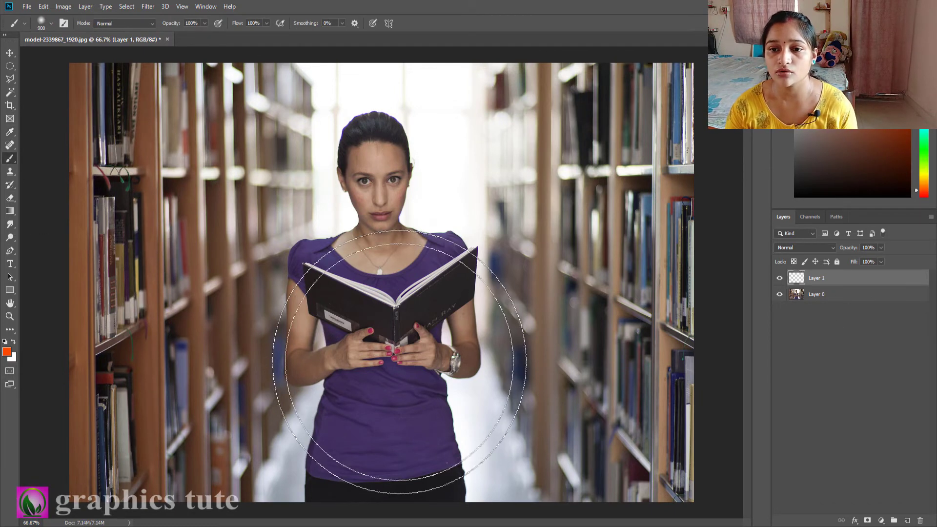
{"action": "key", "text": "bracketleft"}
{"action": "key", "text": "bracketleft"}
{"action": "key", "text": "bracketleft"}
{"action": "left_click_drag", "start_coordinate": [278, 156], "coordinate": [312, 210]}
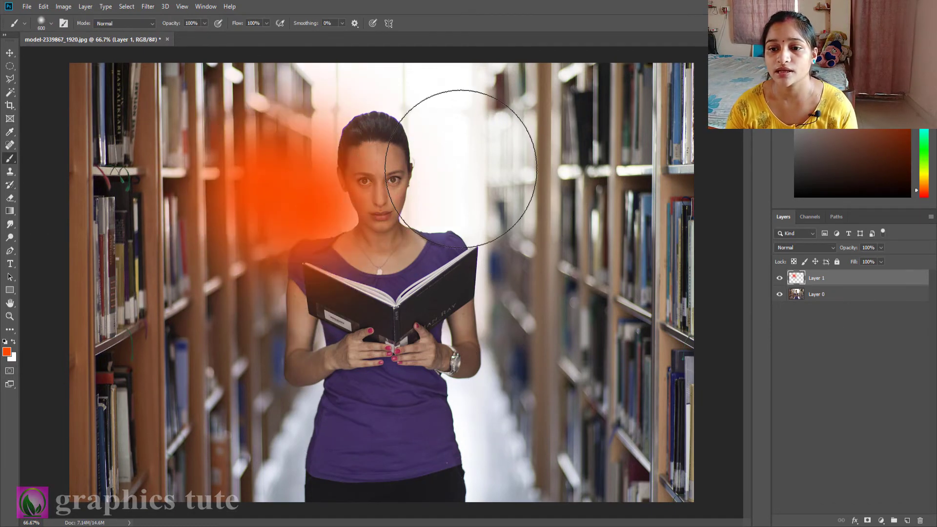
{"action": "left_click_drag", "start_coordinate": [462, 169], "coordinate": [503, 242]}
{"action": "left_click_drag", "start_coordinate": [205, 220], "coordinate": [161, 274]}
{"action": "mouse_move", "coordinate": [463, 302]}
{"action": "left_mouse_down"}
{"action": "mouse_move", "coordinate": [555, 293]}
{"action": "mouse_move", "coordinate": [461, 148]}
{"action": "mouse_move", "coordinate": [366, 234]}
{"action": "left_mouse_up"}
Set the glow layer to Color Dodge blend mode at 61% opacity
{"action": "left_click", "coordinate": [833, 248]}
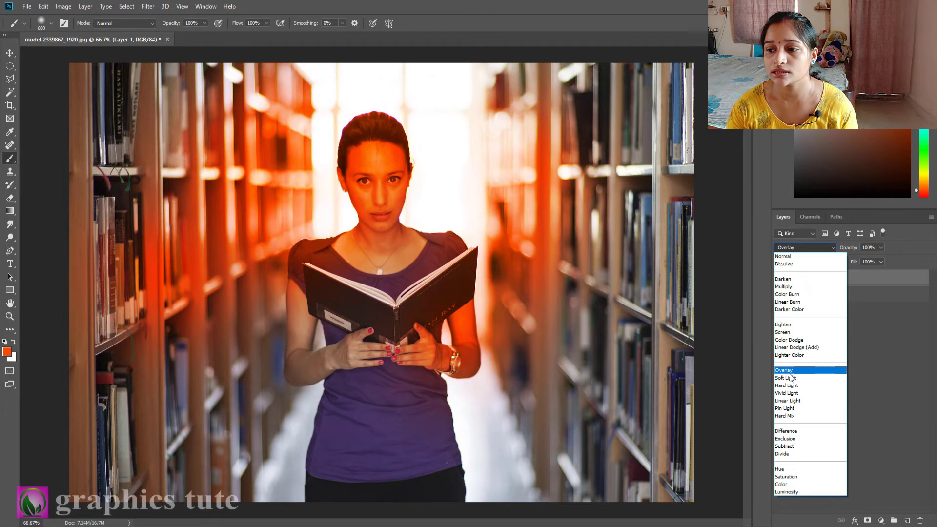
{"action": "left_click", "coordinate": [789, 340]}
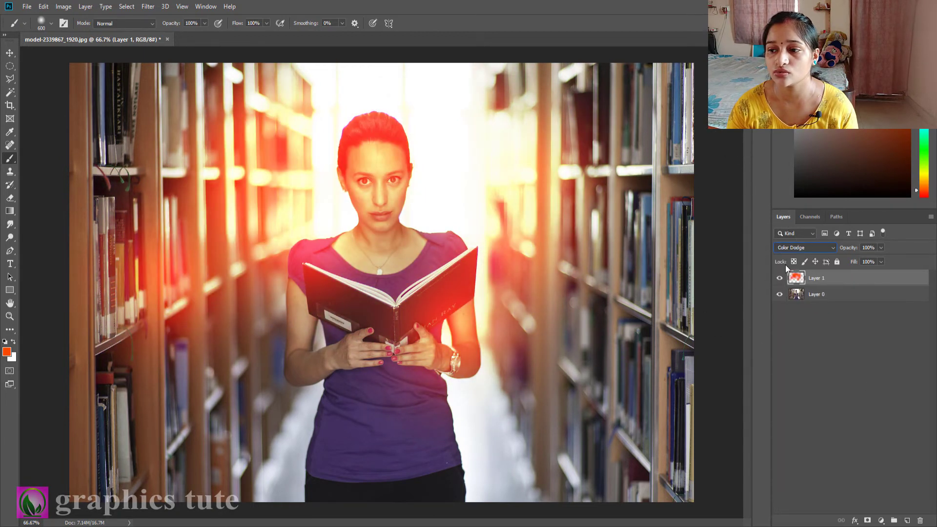
{"action": "left_click_drag", "start_coordinate": [842, 251], "coordinate": [831, 253]}
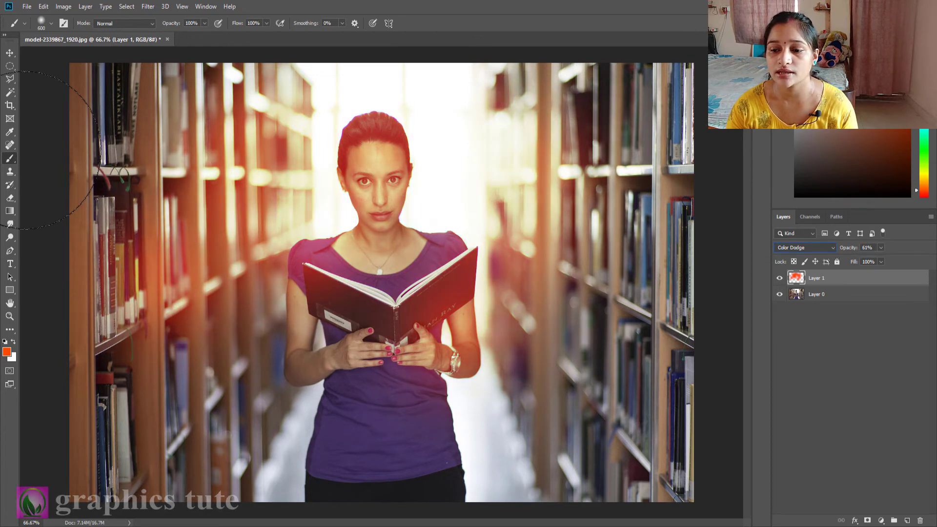
{"action": "left_click", "coordinate": [10, 54]}
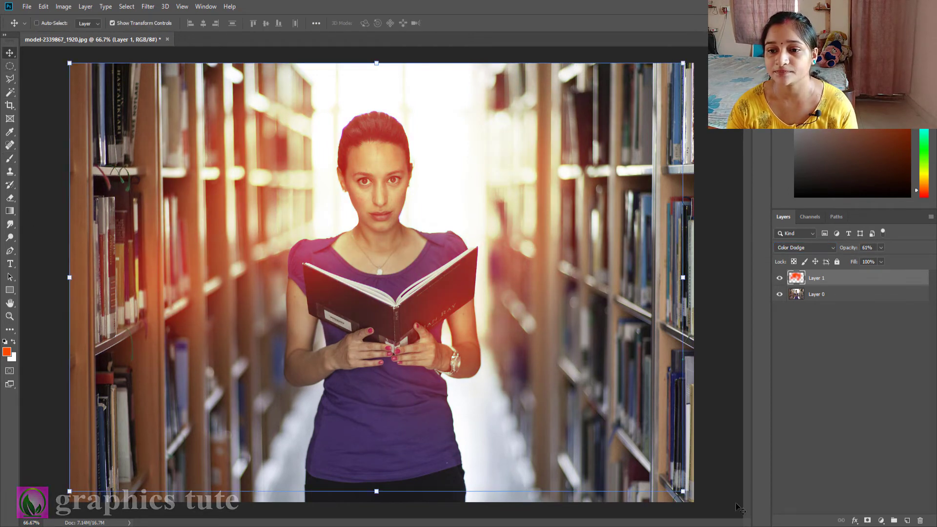
Scale the orange glow layer to 118.37%, reposition it, and commit the transform
{"action": "left_click_drag", "start_coordinate": [683, 492], "coordinate": [732, 512]}
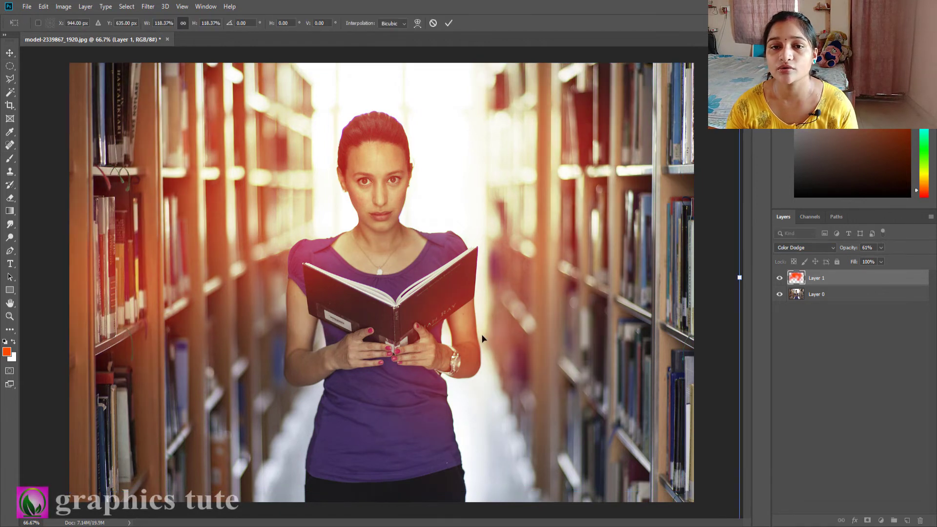
{"action": "left_click_drag", "start_coordinate": [488, 361], "coordinate": [494, 345]}
{"action": "left_click", "coordinate": [449, 23]}
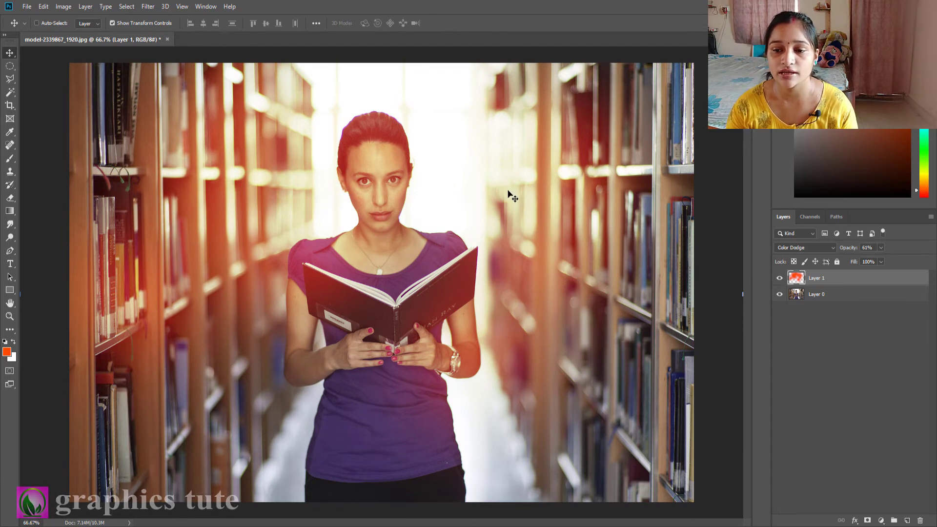
{"action": "left_click", "coordinate": [9, 316]}
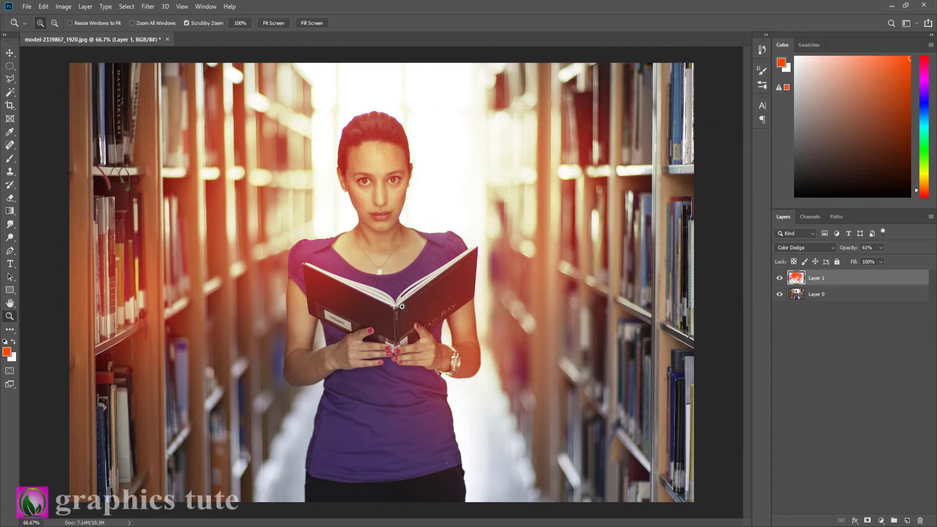
{"action": "mouse_move", "coordinate": [402, 307]}
{"action": "left_mouse_down"}
{"action": "mouse_move", "coordinate": [409, 274]}
{"action": "mouse_move", "coordinate": [540, 305]}
{"action": "left_mouse_up"}
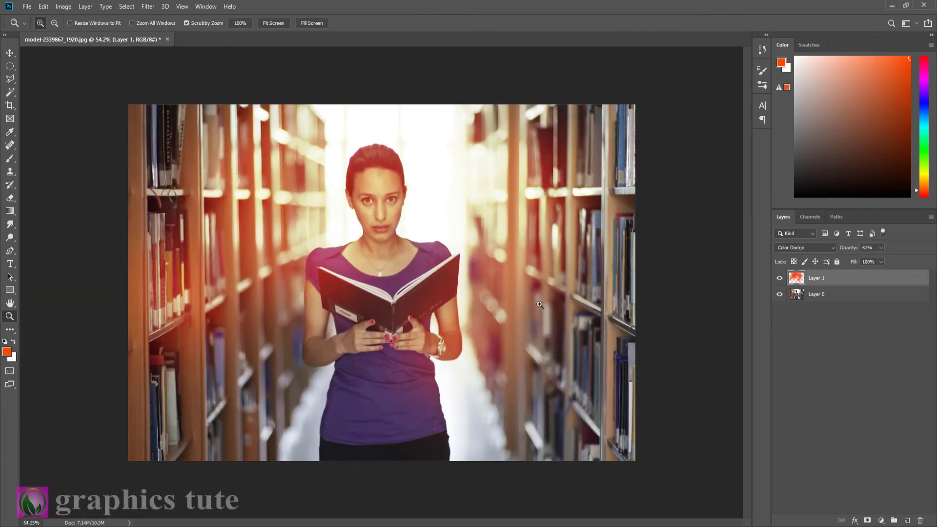